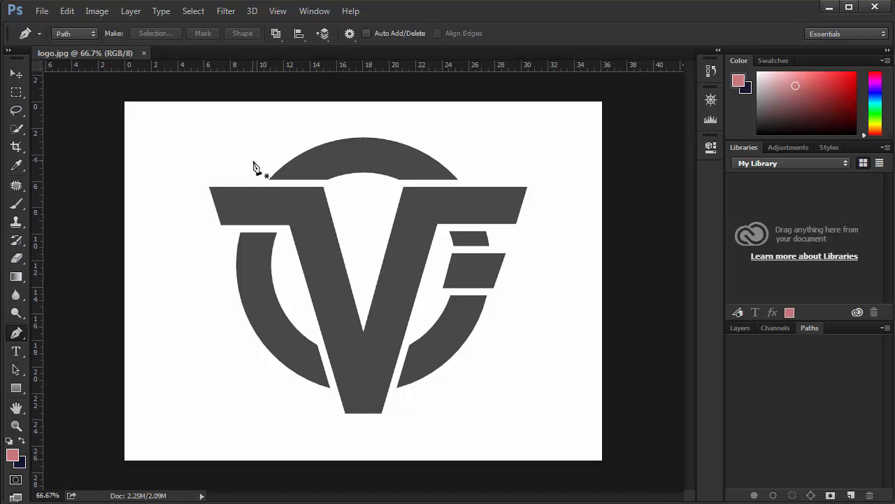
# - Start a Pen tool path at the left arm's outer corner, tracing its top edge and the V's inner notch up to the right arm
pyautogui.keyDown('alt'); pyautogui.scroll(5, 272, 180); pyautogui.keyUp('alt')
pyautogui.keyDown('alt'); pyautogui.scroll(1, 263, 182); pyautogui.keyUp('alt')
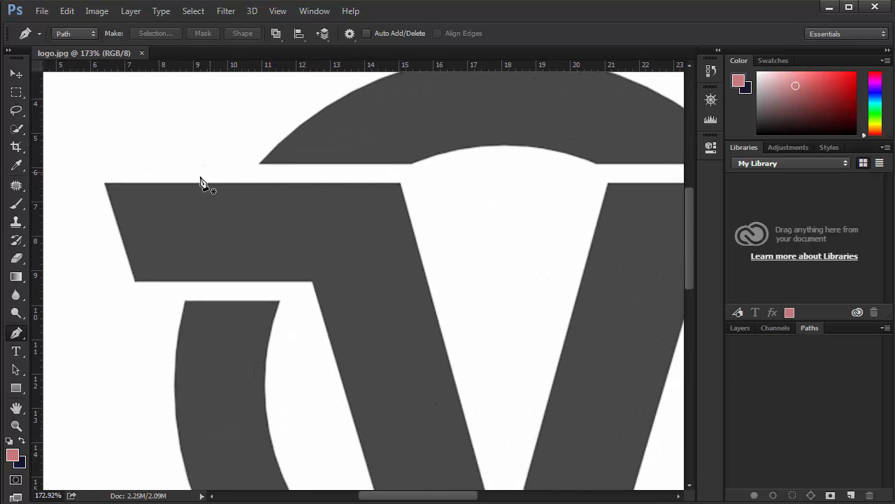
pyautogui.click(105, 184)
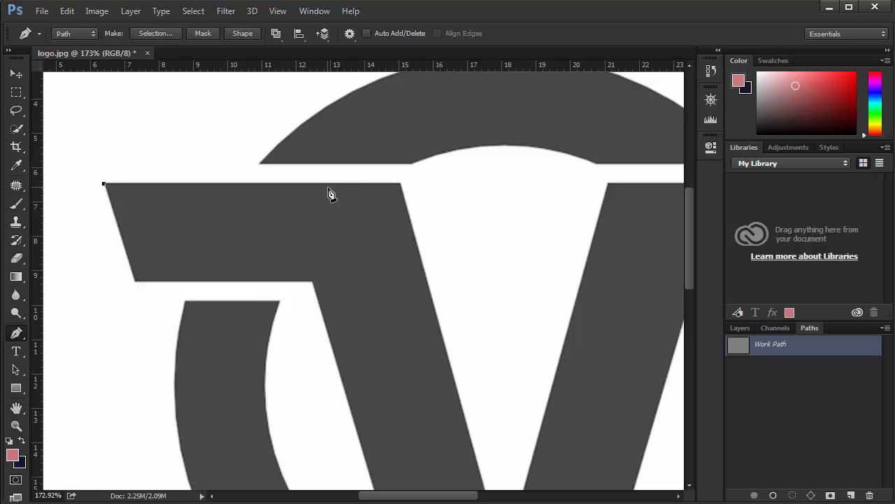
pyautogui.click(402, 185)
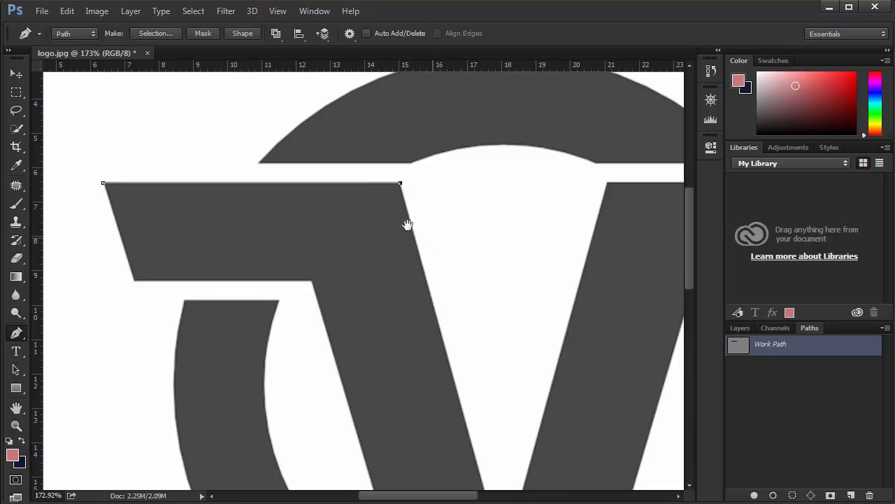
pyautogui.moveTo(433, 240); pyautogui.dragTo(310, 146)
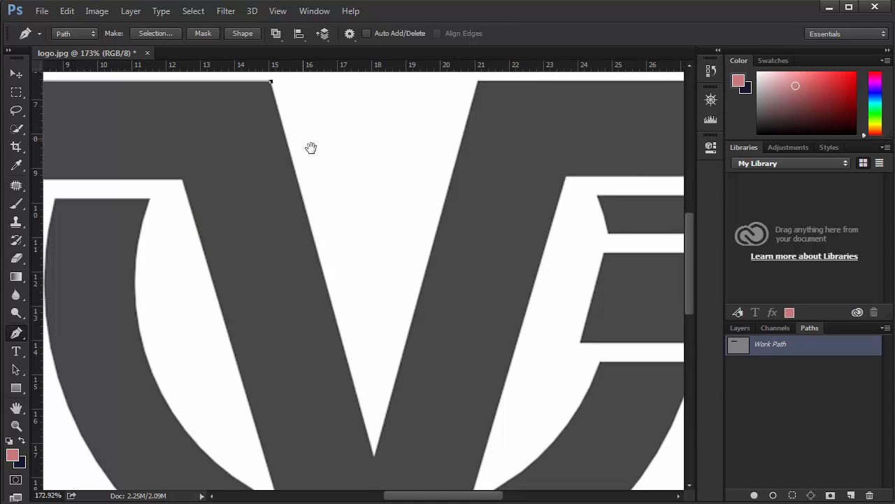
pyautogui.click(375, 458)
pyautogui.moveTo(457, 233); pyautogui.dragTo(426, 312)
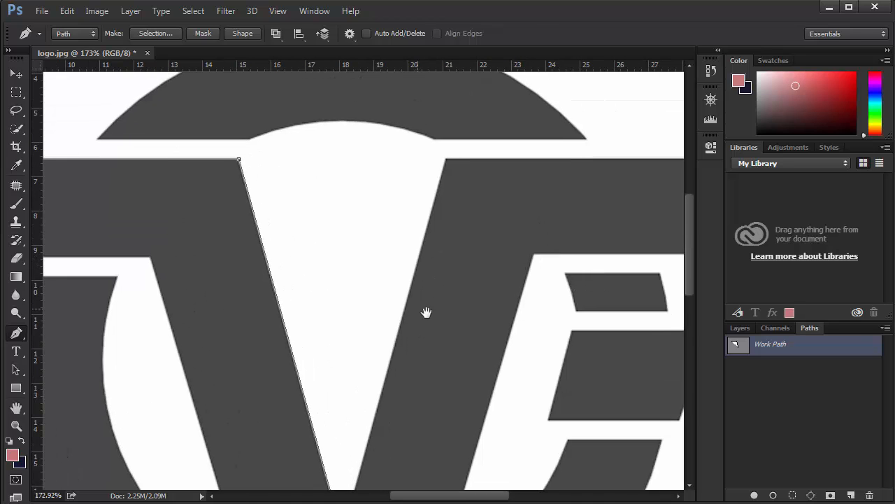
pyautogui.click(446, 161)
# - Continue the path around the right arm, down the V's outer right edge and across its flat base
pyautogui.moveTo(484, 175); pyautogui.dragTo(284, 180)
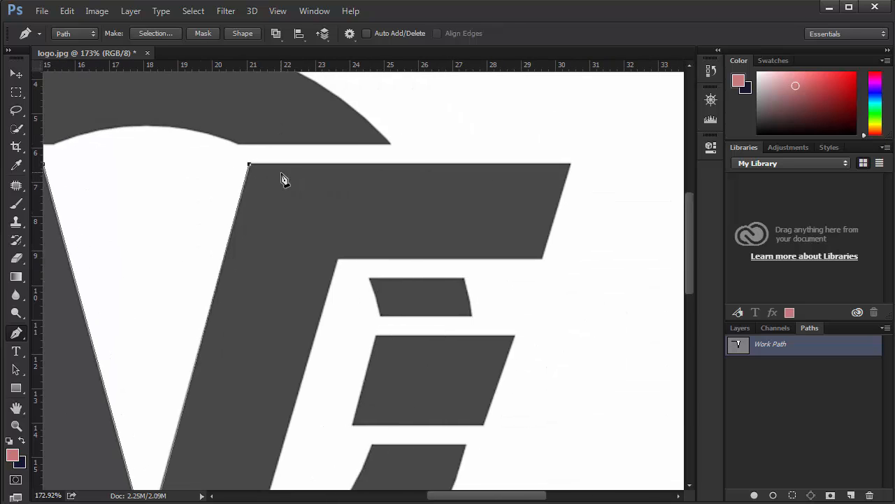
pyautogui.click(571, 165)
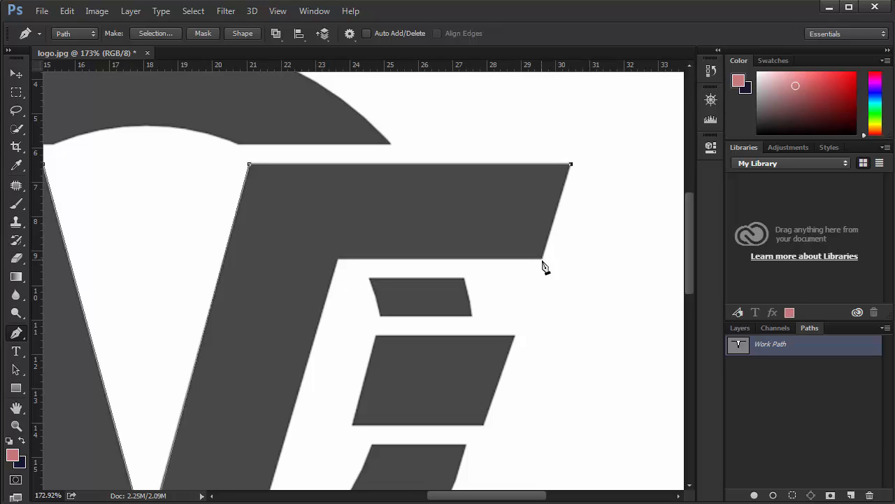
pyautogui.click(338, 260)
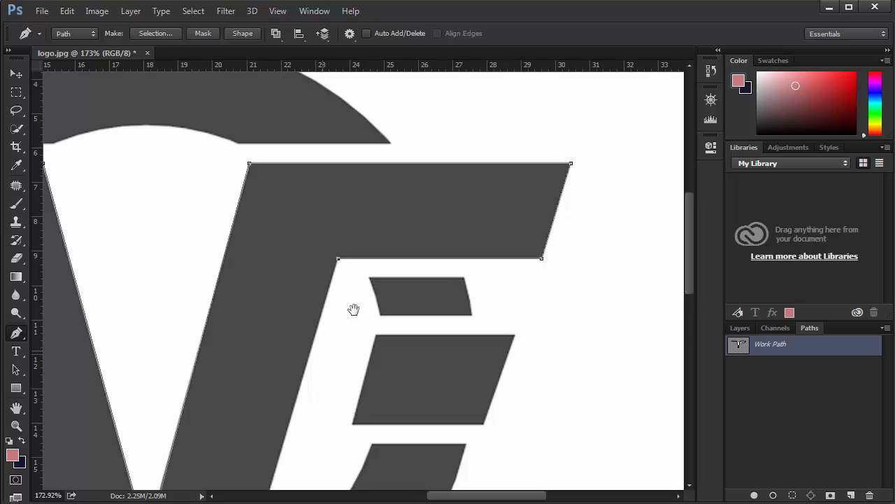
pyautogui.moveTo(332, 343); pyautogui.dragTo(426, 160)
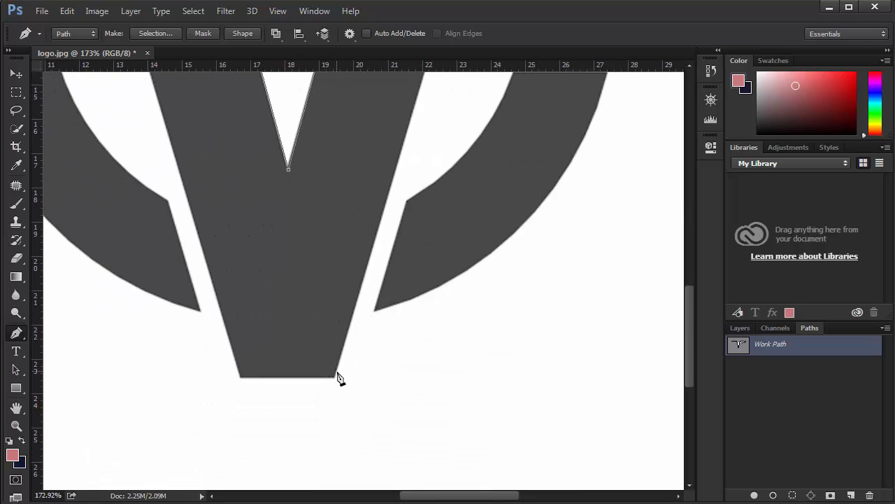
pyautogui.click(333, 378)
pyautogui.click(242, 379)
# - Trace the V's outer left edge and the underside of the left arm, closing the path at its starting corner
pyautogui.moveTo(249, 251); pyautogui.dragTo(329, 416)
pyautogui.moveTo(278, 301); pyautogui.dragTo(306, 369)
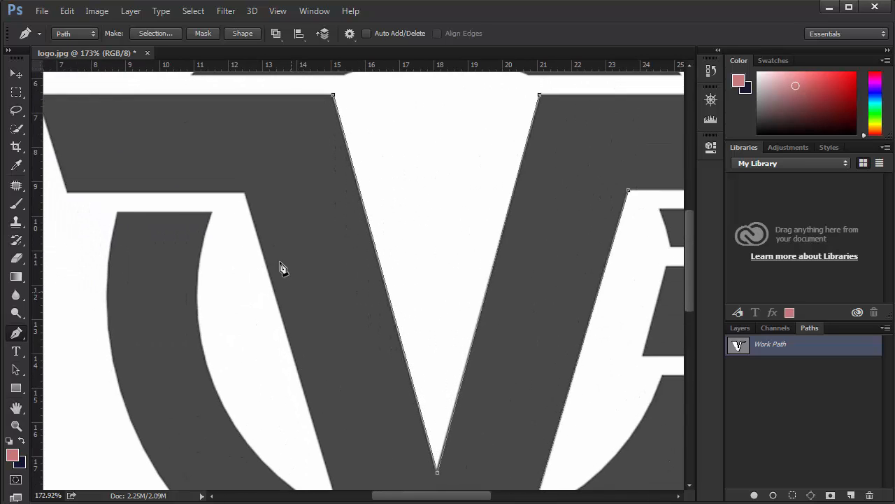
pyautogui.click(245, 194)
pyautogui.hscroll(-3, 302, 219)
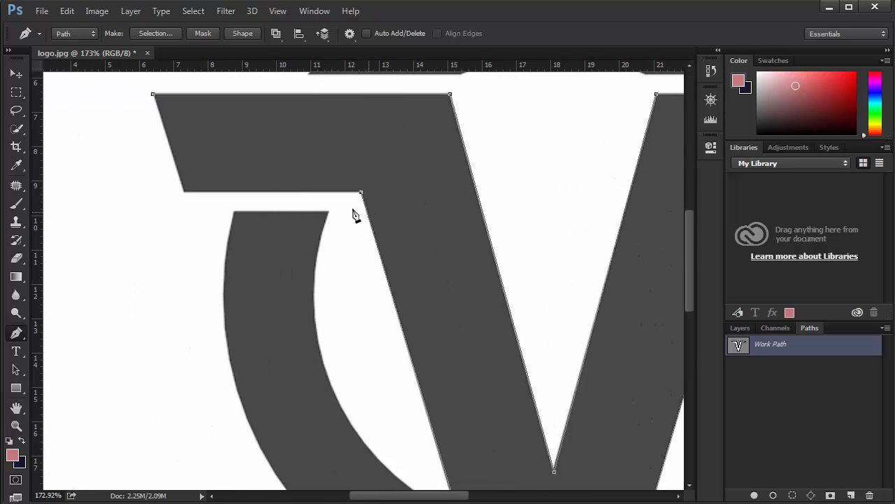
pyautogui.click(184, 192)
pyautogui.click(154, 96)
# - Trace the arch above the V with the Pen tool, curving the inner and outer edges through a smooth anchor at each apex
pyautogui.moveTo(477, 226); pyautogui.dragTo(242, 398)
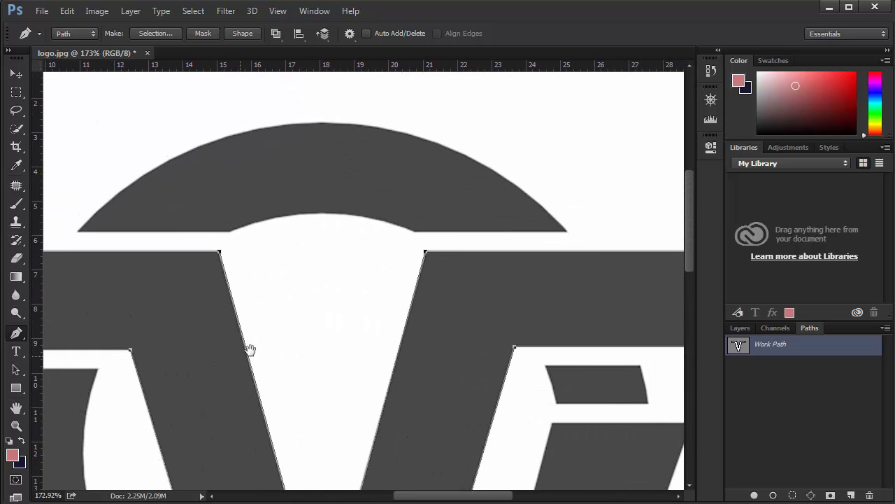
pyautogui.click(230, 233)
pyautogui.keyDown('shift'); pyautogui.moveTo(324, 215); pyautogui.dragTo(385, 212); pyautogui.keyUp('shift')
pyautogui.hotkey('ctrl', 'z')
pyautogui.click(416, 233)
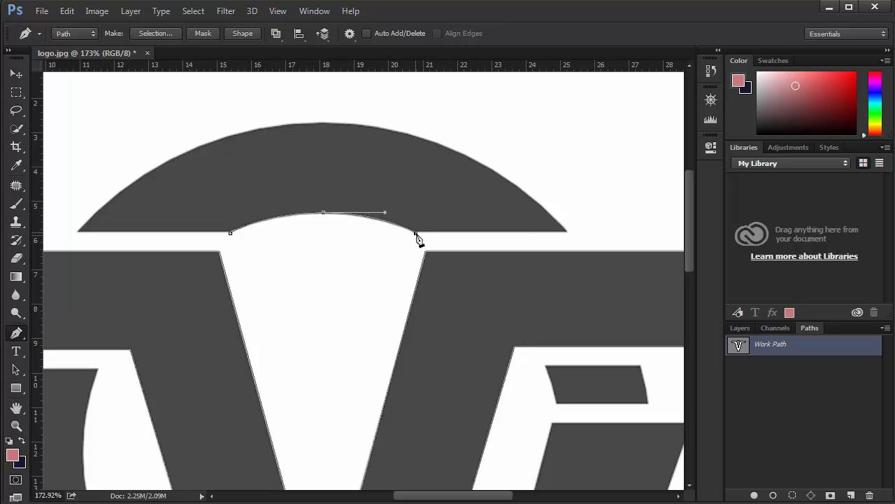
pyautogui.click(568, 231)
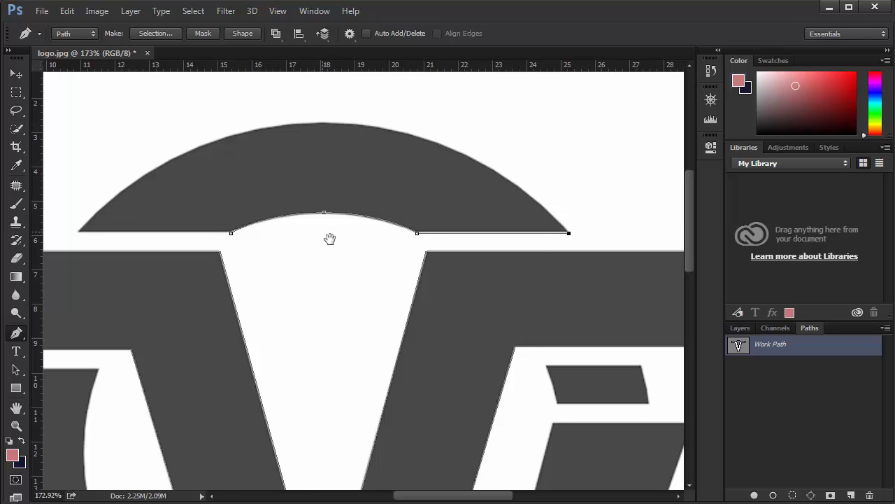
pyautogui.moveTo(329, 238); pyautogui.dragTo(368, 248)
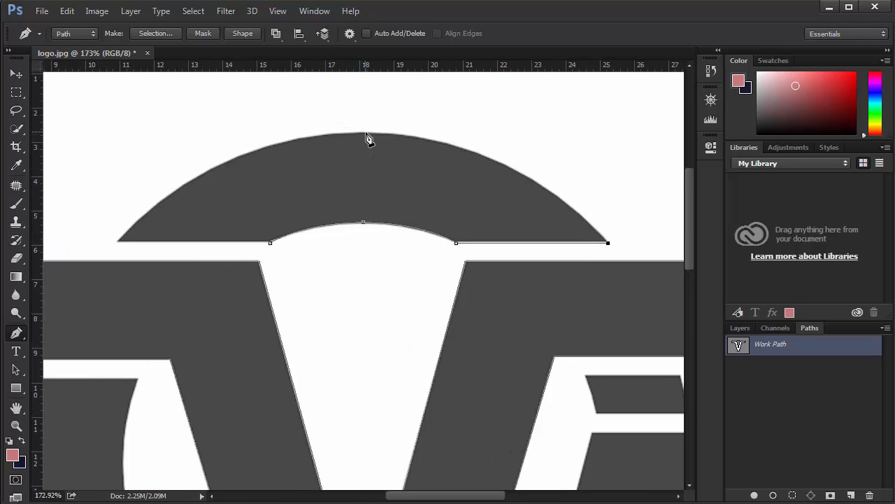
pyautogui.keyDown('shift'); pyautogui.moveTo(364, 132); pyautogui.dragTo(207, 148); pyautogui.keyUp('shift')
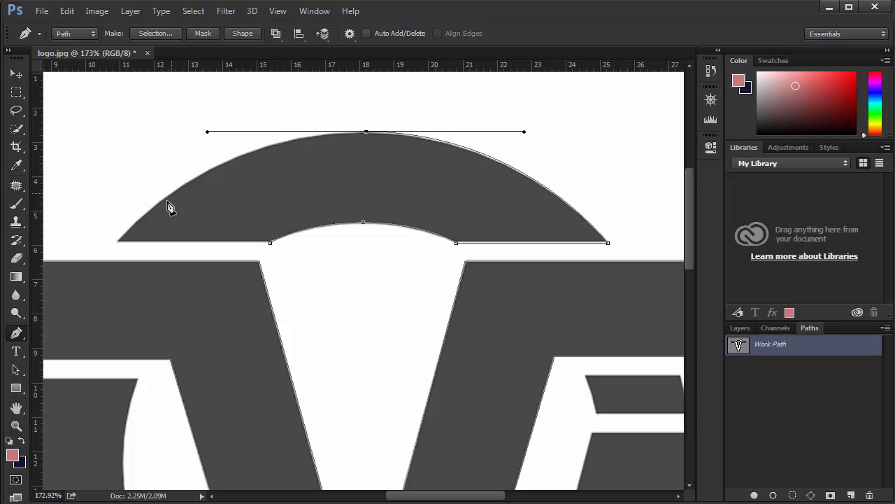
pyautogui.click(118, 243)
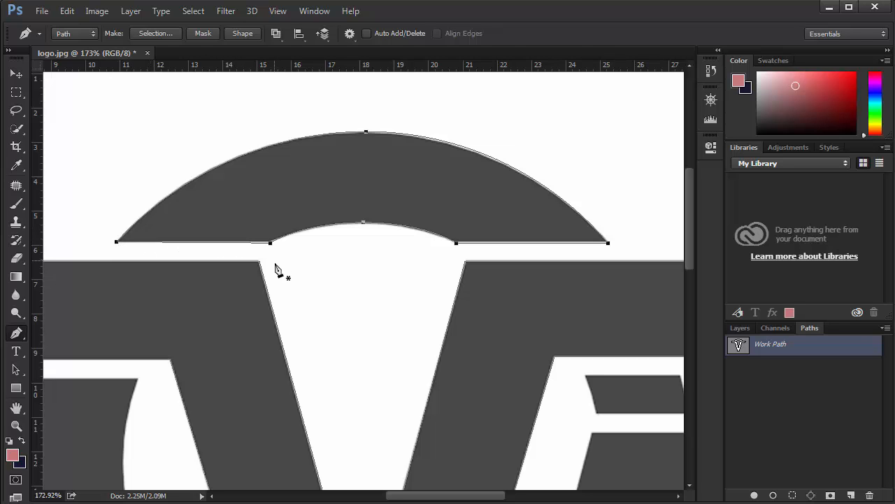
# - Trace the slanted four-sided bar below the right arm as a closed path
pyautogui.moveTo(309, 298); pyautogui.dragTo(207, 194)
pyautogui.moveTo(361, 261); pyautogui.dragTo(278, 231)
pyautogui.moveTo(293, 299); pyautogui.dragTo(304, 262)
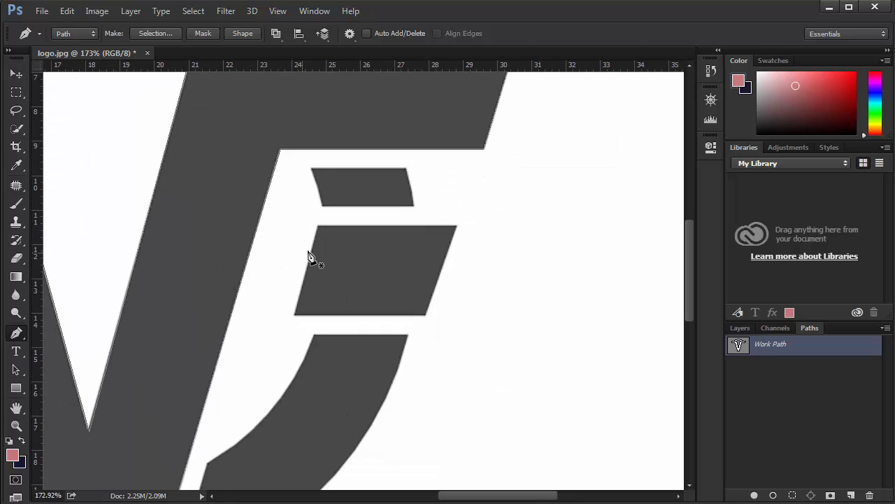
pyautogui.click(318, 226)
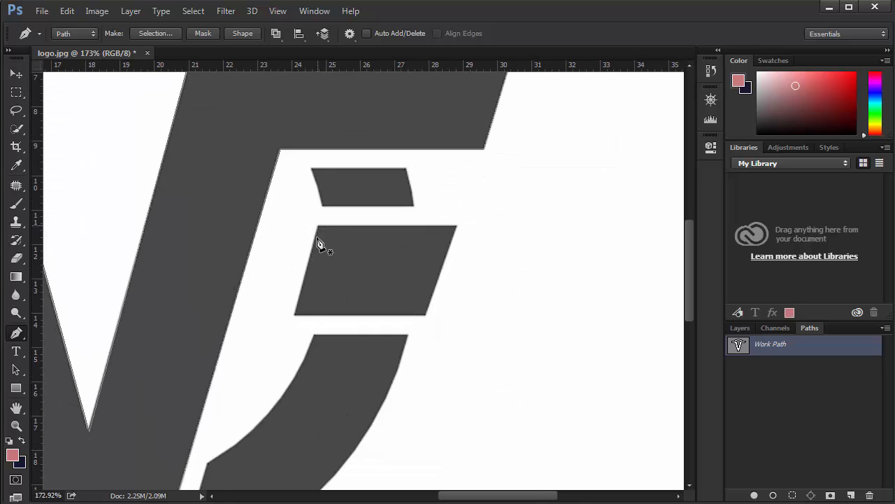
pyautogui.click(295, 314)
pyautogui.click(426, 315)
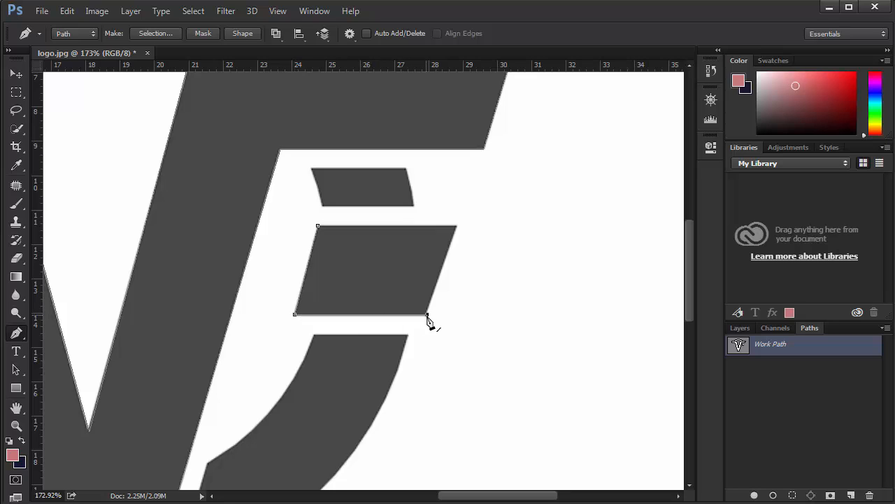
pyautogui.click(458, 225)
pyautogui.click(318, 226)
# - Trace the lower-right ring segment as a closed path, curving its inner and outer edges
pyautogui.moveTo(326, 362); pyautogui.dragTo(424, 208)
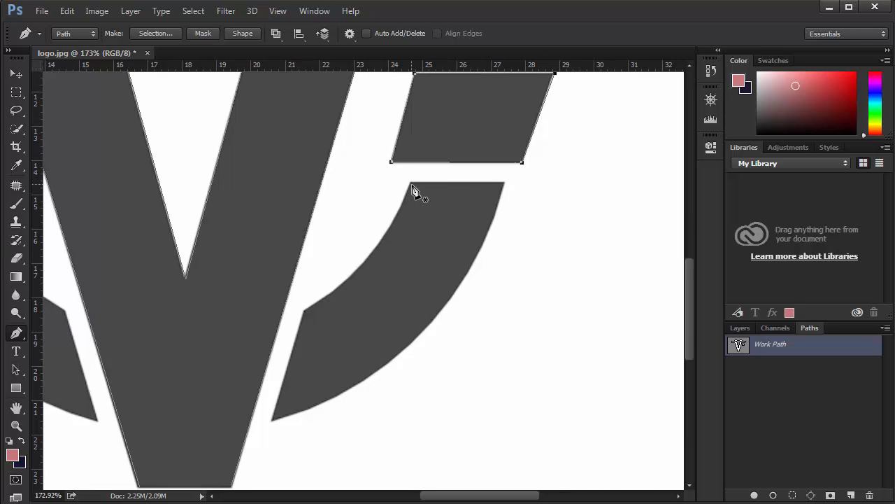
pyautogui.click(412, 183)
pyautogui.moveTo(305, 311); pyautogui.dragTo(230, 350)
pyautogui.click(273, 422)
pyautogui.keyDown('alt'); pyautogui.scroll(-3, 385, 372); pyautogui.keyUp('alt')
pyautogui.moveTo(475, 240); pyautogui.dragTo(512, 91)
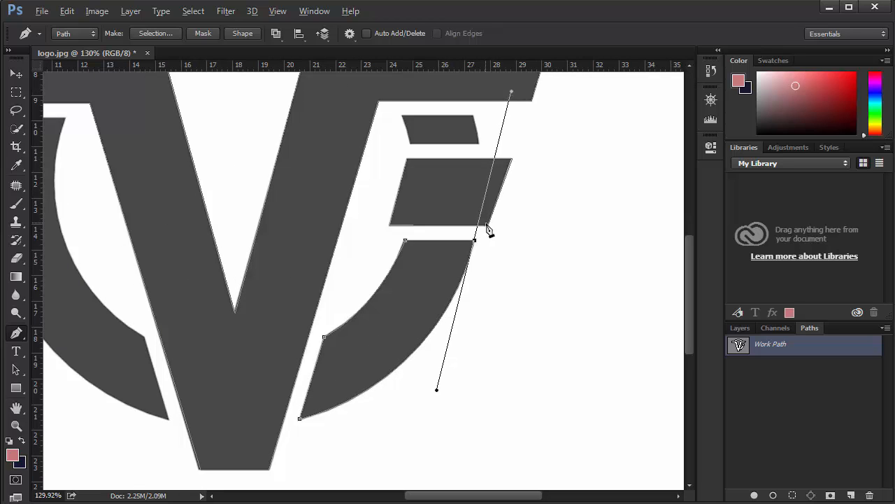
pyautogui.click(475, 240)
# - Start a path on the left ring segment, tracing its curved inner edge and straight lower end
pyautogui.moveTo(194, 310); pyautogui.dragTo(397, 340)
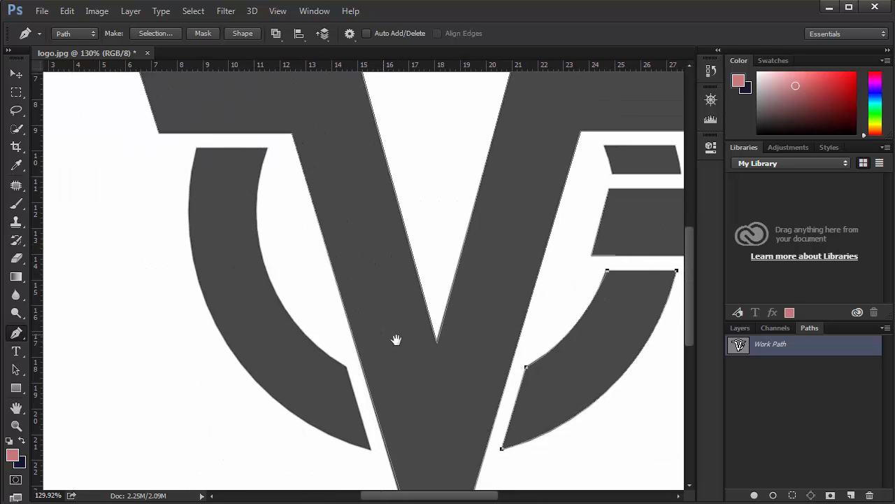
pyautogui.click(268, 147)
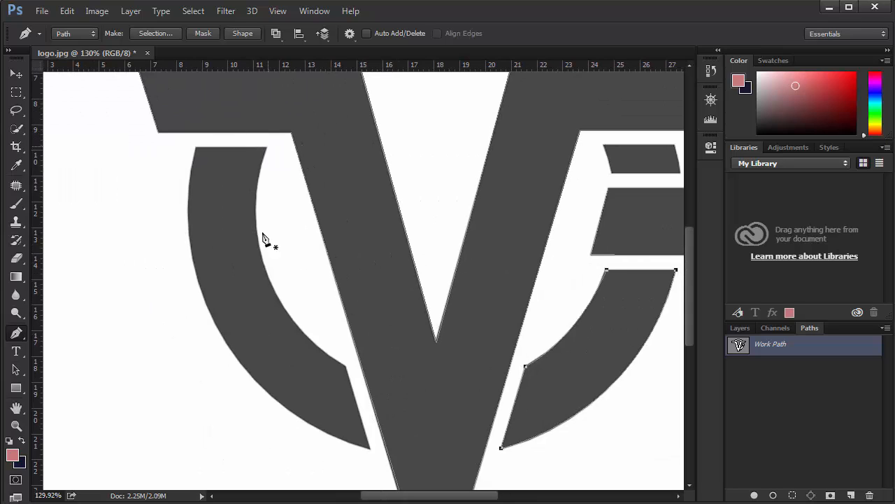
pyautogui.moveTo(267, 271); pyautogui.dragTo(291, 332)
pyautogui.click(345, 366)
pyautogui.scroll(-2, 370, 448)
pyautogui.click(370, 448)
# - Trace the left ring segment's curved outer edge and close the path along its flat top
pyautogui.scroll(3, 370, 448)
pyautogui.moveTo(217, 339)
pyautogui.mouseDown()
pyautogui.moveTo(162, 218)
pyautogui.moveTo(166, 245)
pyautogui.mouseUp()
pyautogui.click(196, 159)
pyautogui.click(268, 158)
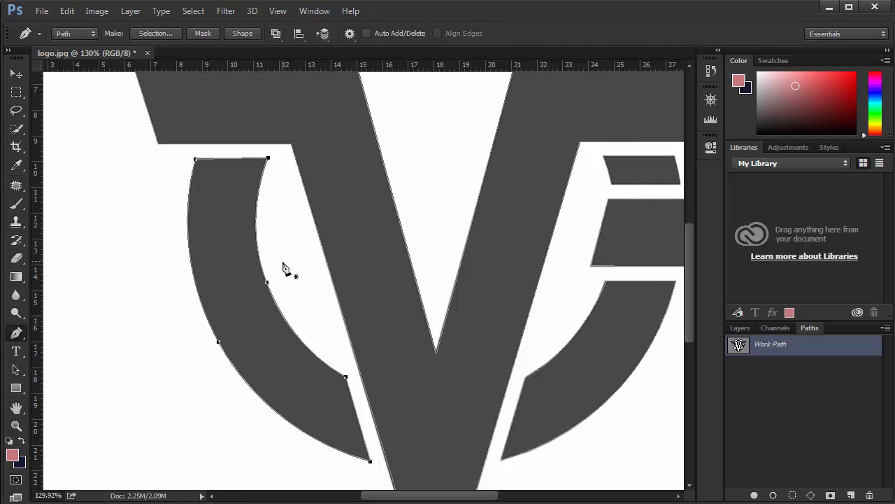
pyautogui.keyDown('alt'); pyautogui.scroll(-4, 282, 266); pyautogui.keyUp('alt')
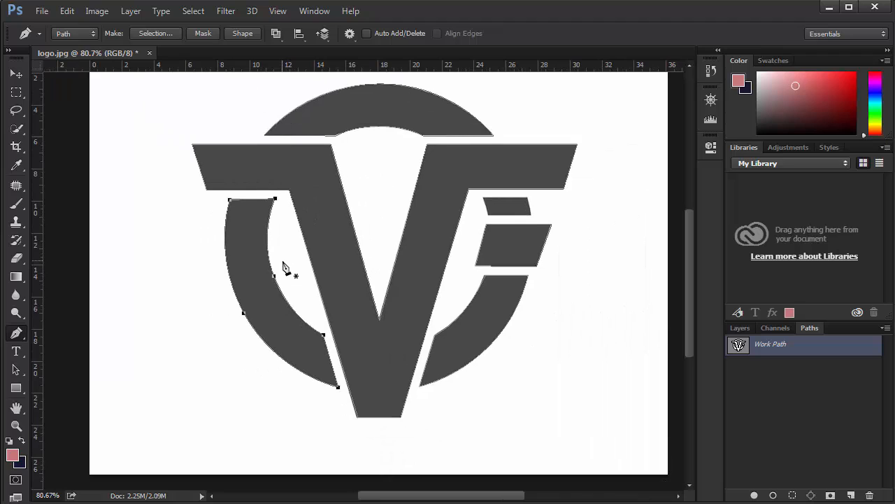
pyautogui.scroll(1, 283, 263)
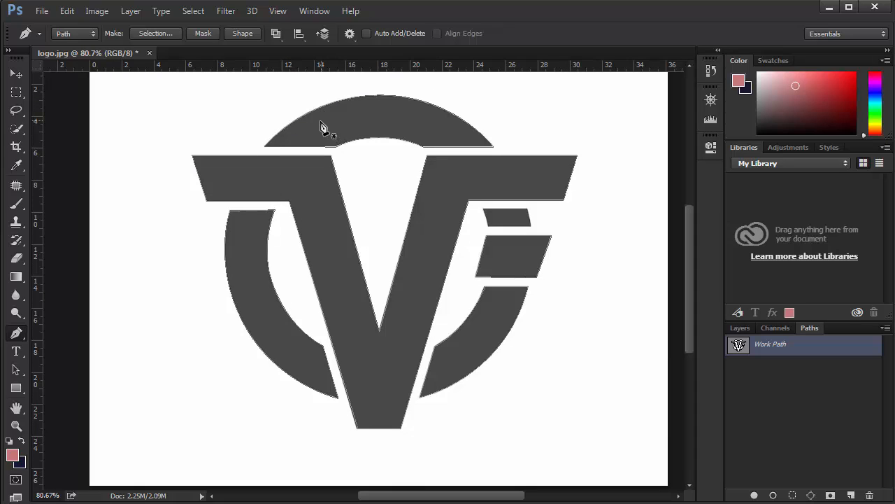
pyautogui.click(316, 12)
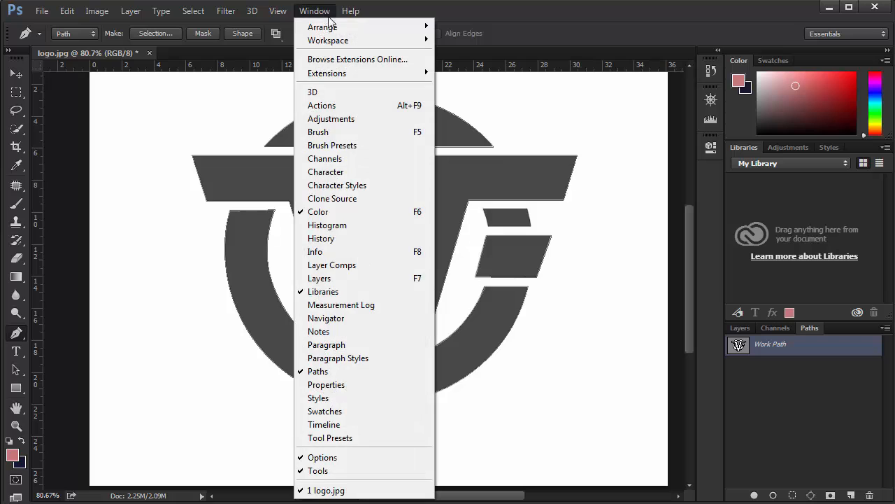
pyautogui.moveTo(345, 40)
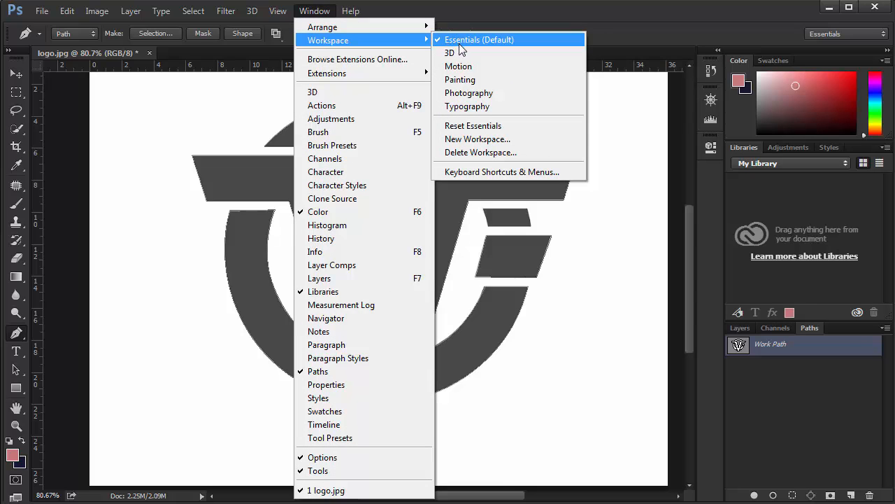
pyautogui.click(815, 362)
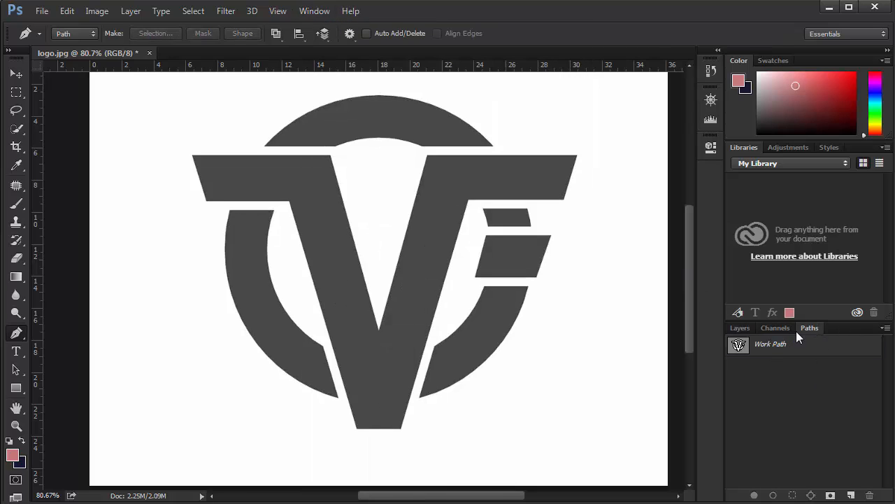
pyautogui.click(740, 328)
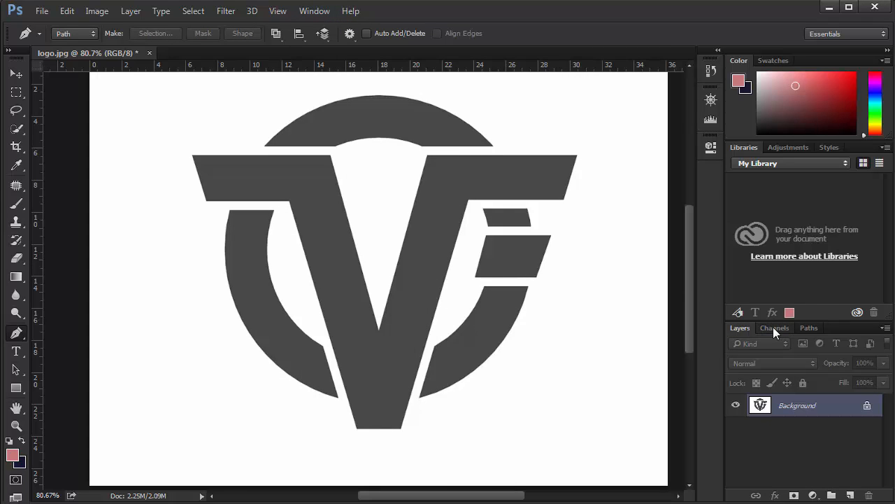
pyautogui.click(773, 326)
pyautogui.click(812, 328)
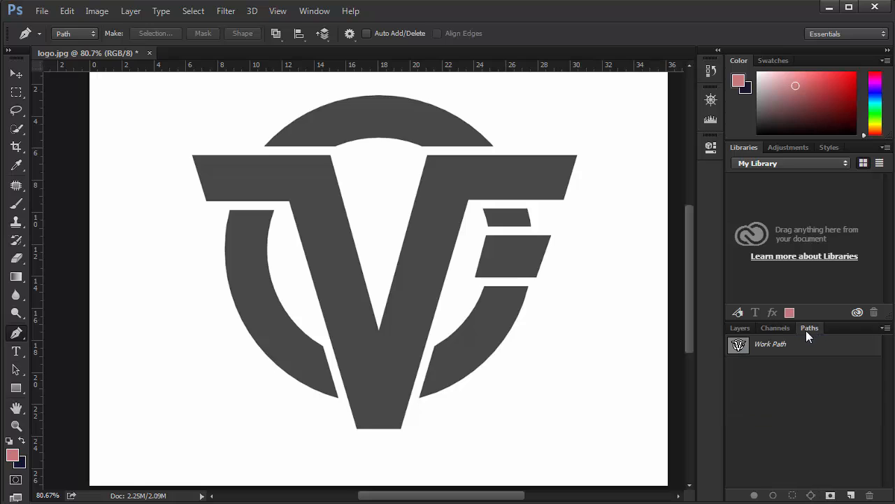
# - Select the Work Path and export it as an Adobe Illustrator file named "ps trace" in the epic film logo folder
pyautogui.click(775, 348)
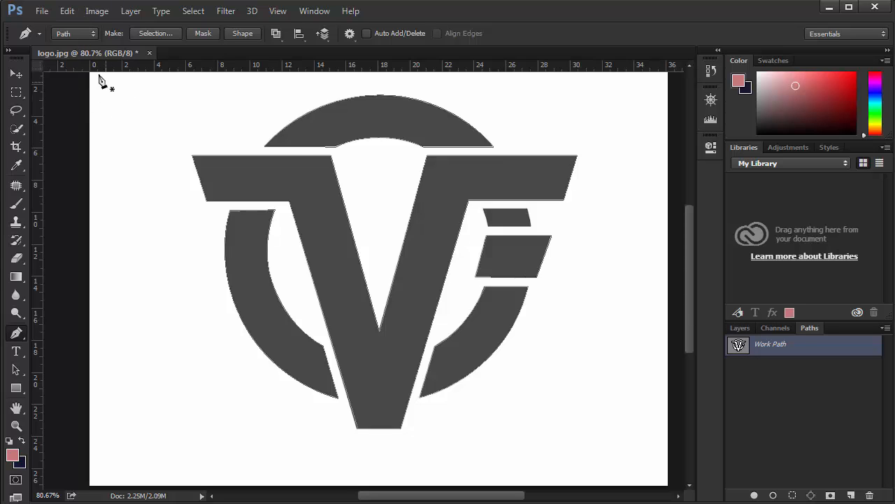
pyautogui.click(44, 12)
pyautogui.moveTo(94, 321)
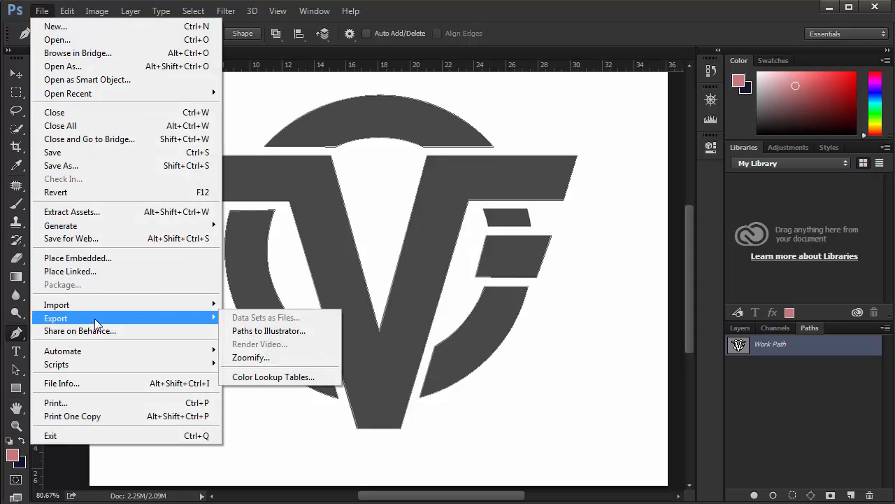
pyautogui.click(267, 332)
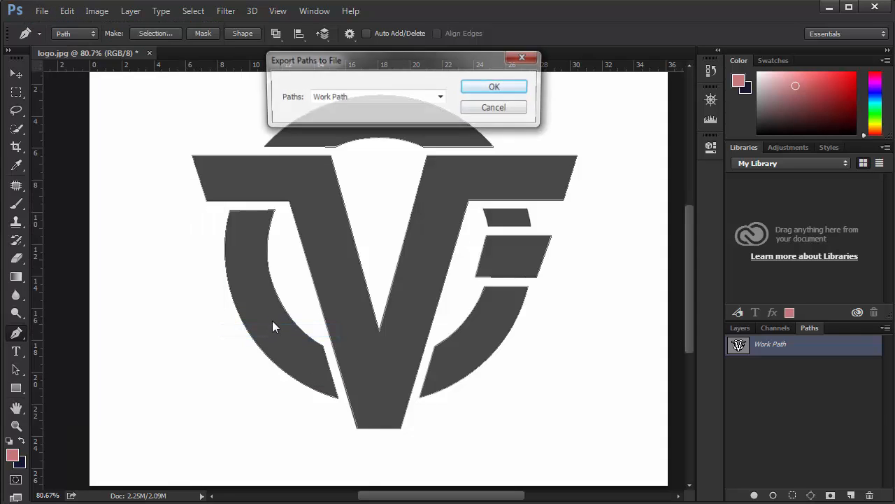
pyautogui.click(497, 200)
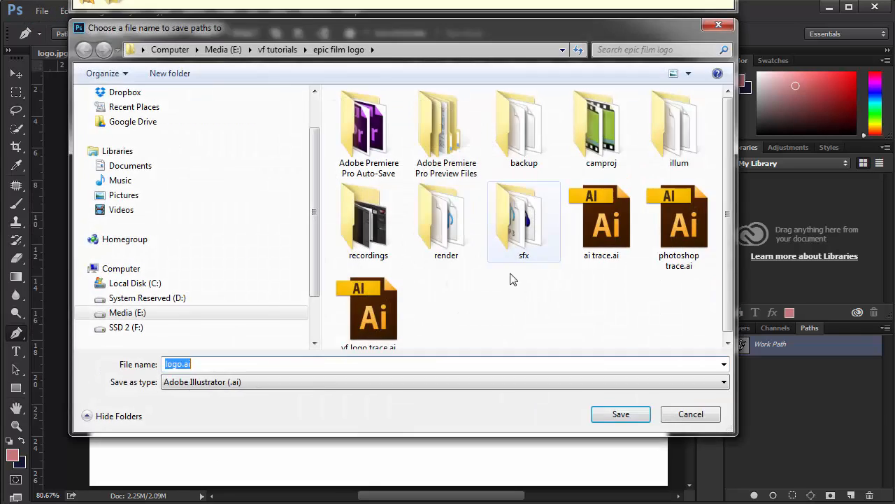
pyautogui.write('ph')
pyautogui.press('BackSpace')
pyautogui.write('s trace')
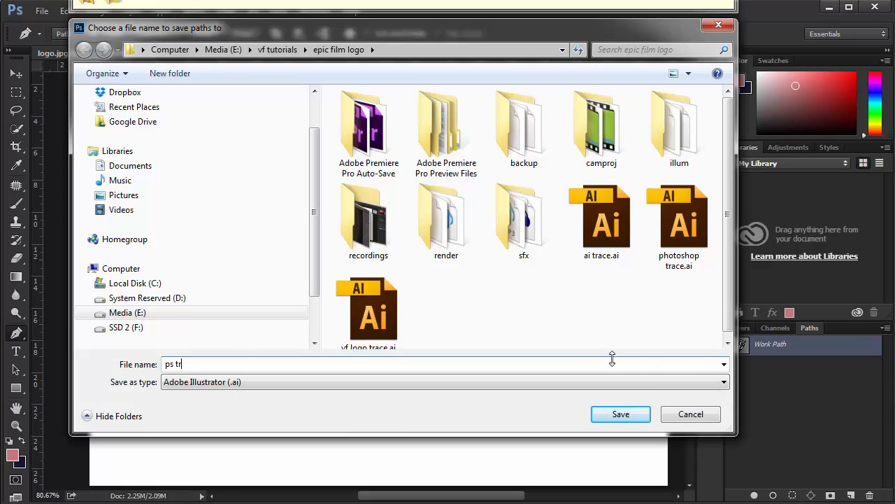
pyautogui.click(620, 416)
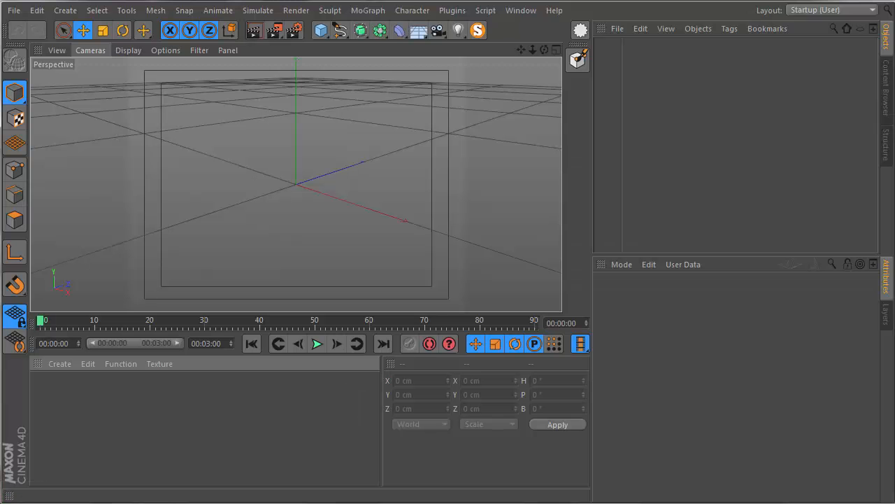
# - In Cinema 4D, open ps trace.ai from the epic film logo folder, importing at scale 1 centimeter with Connect Splines enabled
pyautogui.click(616, 29)
pyautogui.click(644, 50)
pyautogui.scroll(-5, 686, 259)
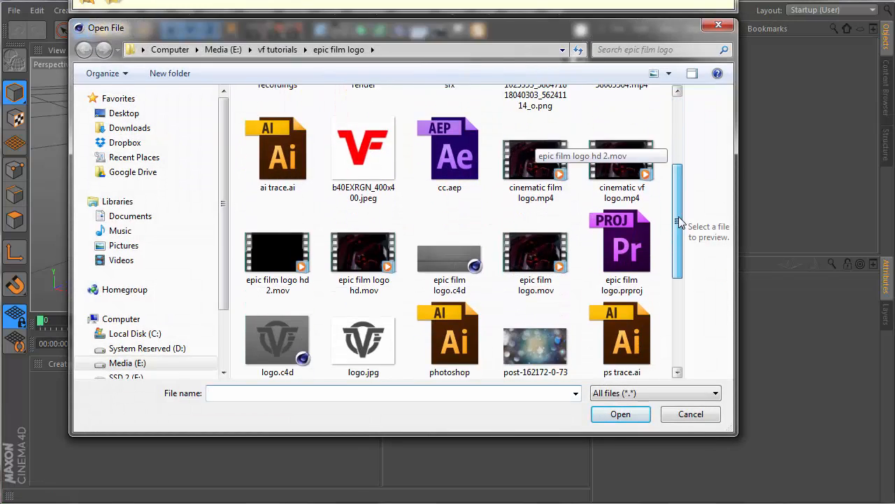
pyautogui.click(625, 263)
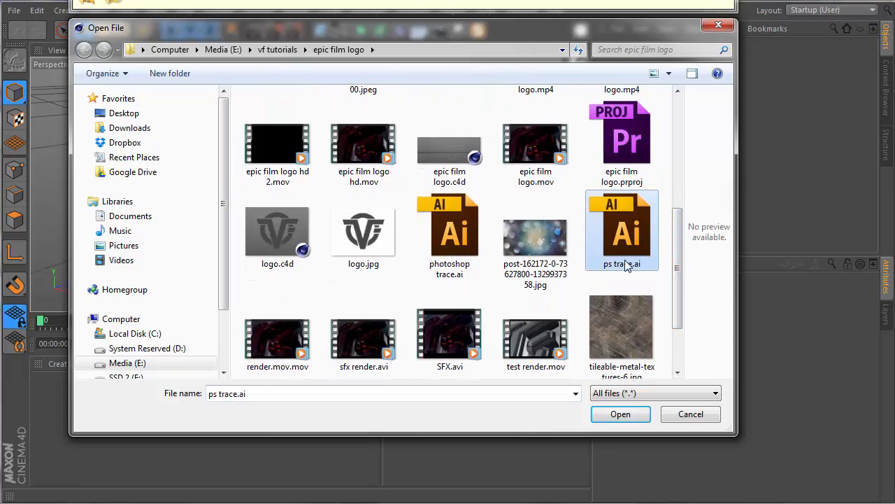
pyautogui.click(620, 413)
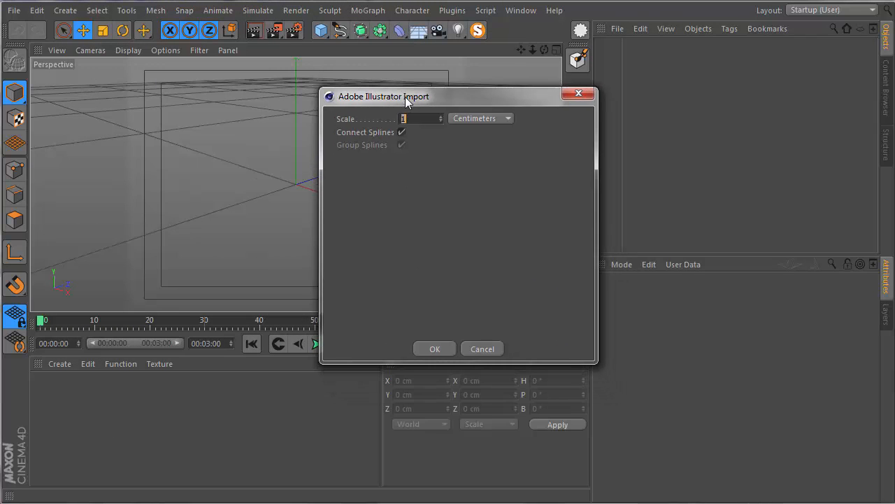
pyautogui.click(432, 351)
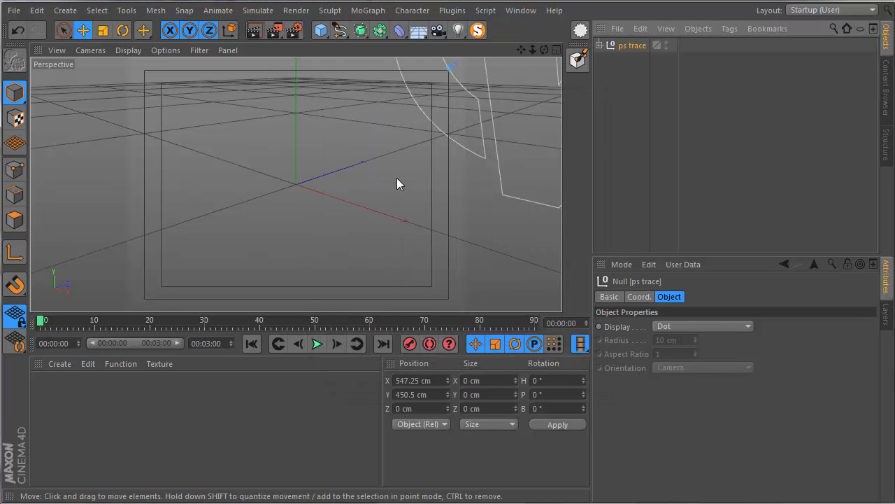
# - Expand the ps trace null, select Path 1 through Path 5 and examine the imported splines in Point mode
pyautogui.scroll(-6, 350, 161)
pyautogui.keyDown('alt'); pyautogui.moveTo(392, 141); pyautogui.dragTo(422, 133); pyautogui.keyUp('alt')
pyautogui.scroll(4, 385, 150)
pyautogui.keyDown('alt'); pyautogui.moveTo(422, 134); pyautogui.dragTo(340, 168, button='middle'); pyautogui.keyUp('alt')
pyautogui.keyDown('alt'); pyautogui.moveTo(341, 168); pyautogui.dragTo(373, 170); pyautogui.keyUp('alt')
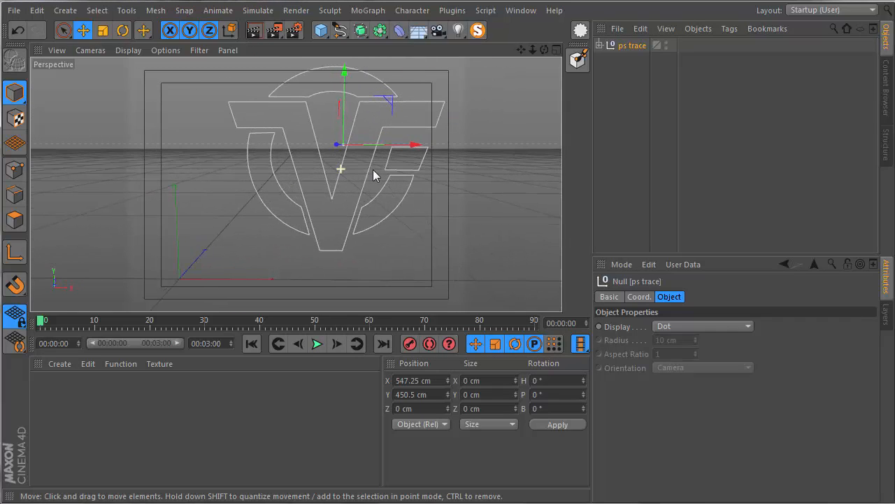
pyautogui.click(600, 45)
pyautogui.moveTo(628, 149)
pyautogui.mouseDown()
pyautogui.moveTo(636, 73)
pyautogui.moveTo(628, 58)
pyautogui.mouseUp()
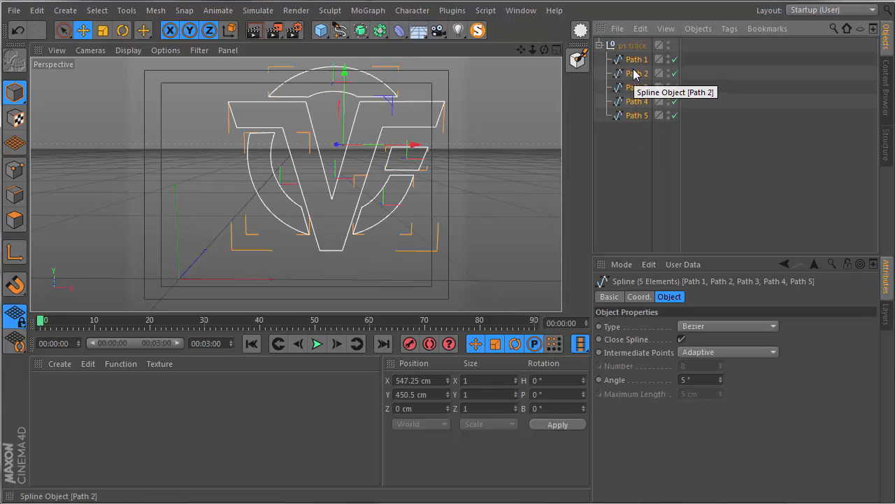
pyautogui.click(16, 170)
pyautogui.scroll(2, 368, 161)
pyautogui.moveTo(349, 162)
pyautogui.keyDown('alt'); pyautogui.mouseDown(button='middle')
pyautogui.moveTo(351, 203)
pyautogui.moveTo(331, 199)
pyautogui.moveTo(336, 169)
pyautogui.mouseUp(button='middle'); pyautogui.keyUp('alt')
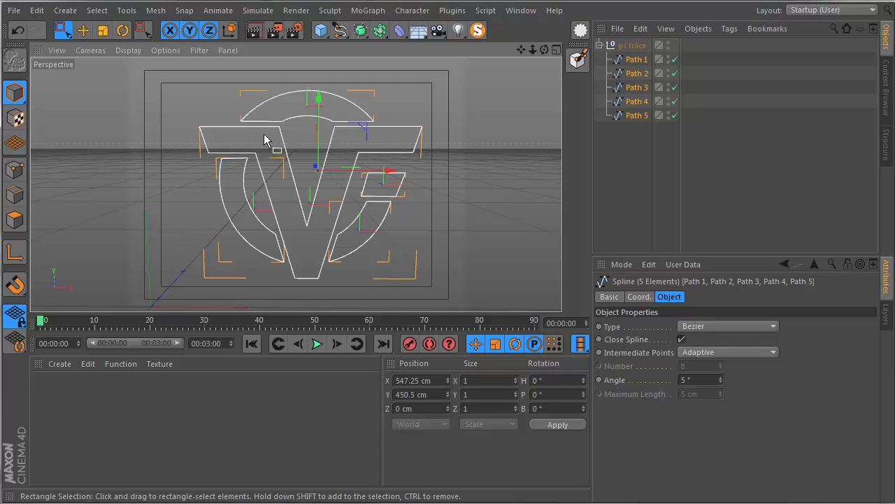
# - Select Path 5, Path 4 and Path 3 in turn and examine the logo outlines up close
pyautogui.click(628, 119)
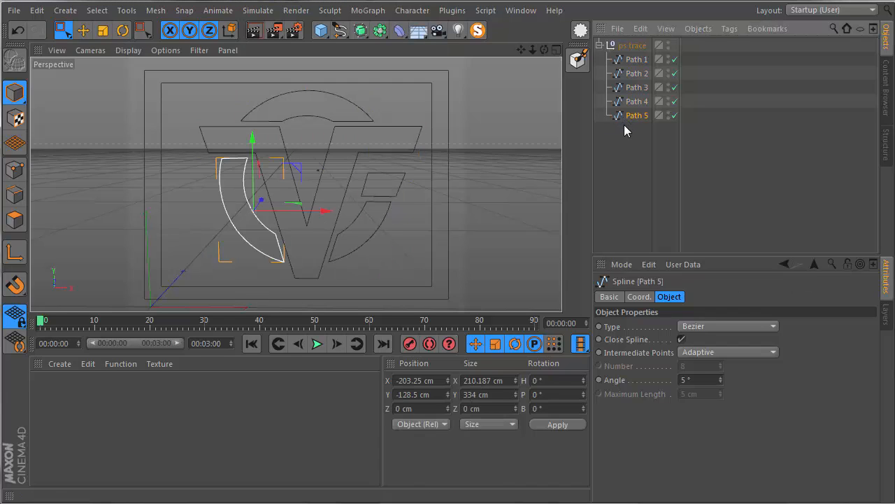
pyautogui.click(627, 103)
pyautogui.click(627, 88)
pyautogui.scroll(5, 332, 137)
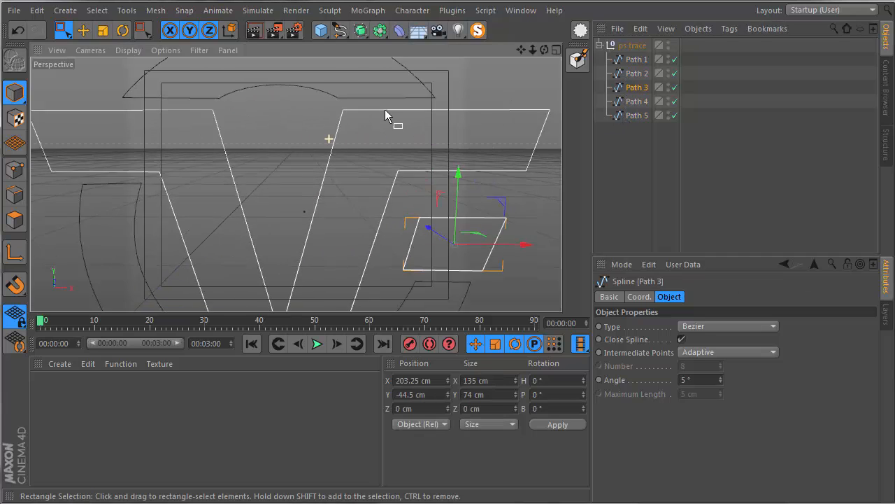
pyautogui.scroll(-1, 229, 147)
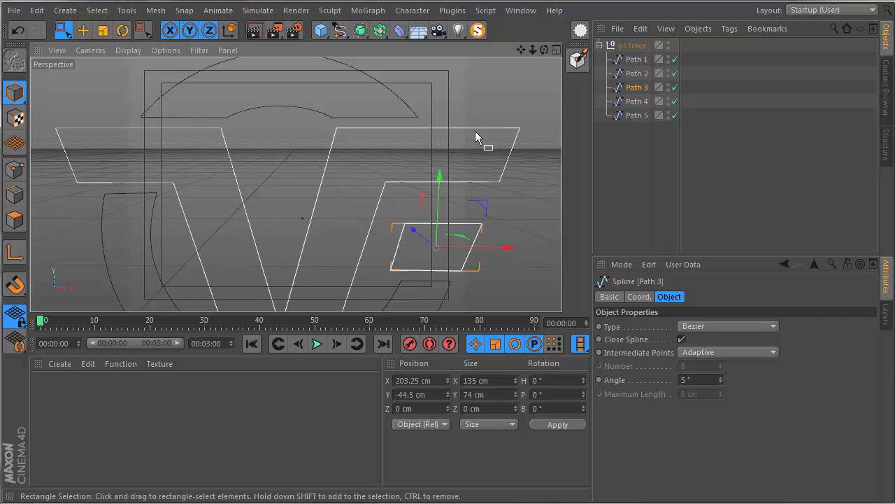
pyautogui.scroll(-5, 257, 234)
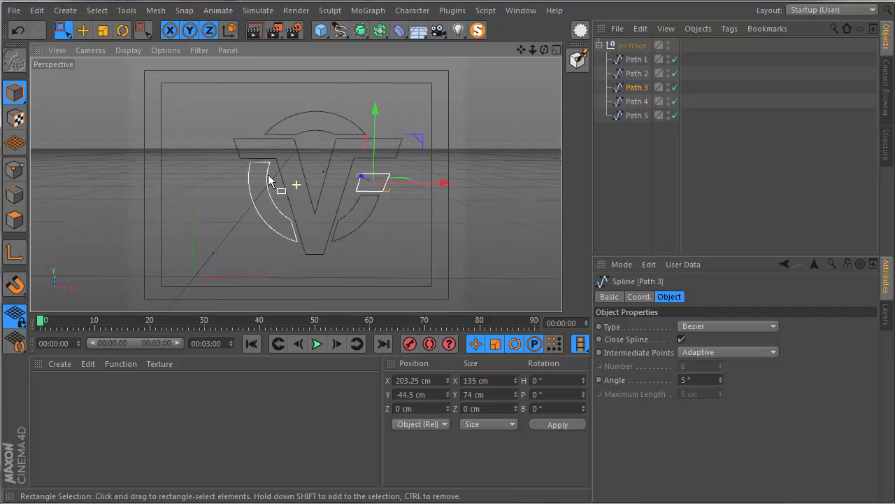